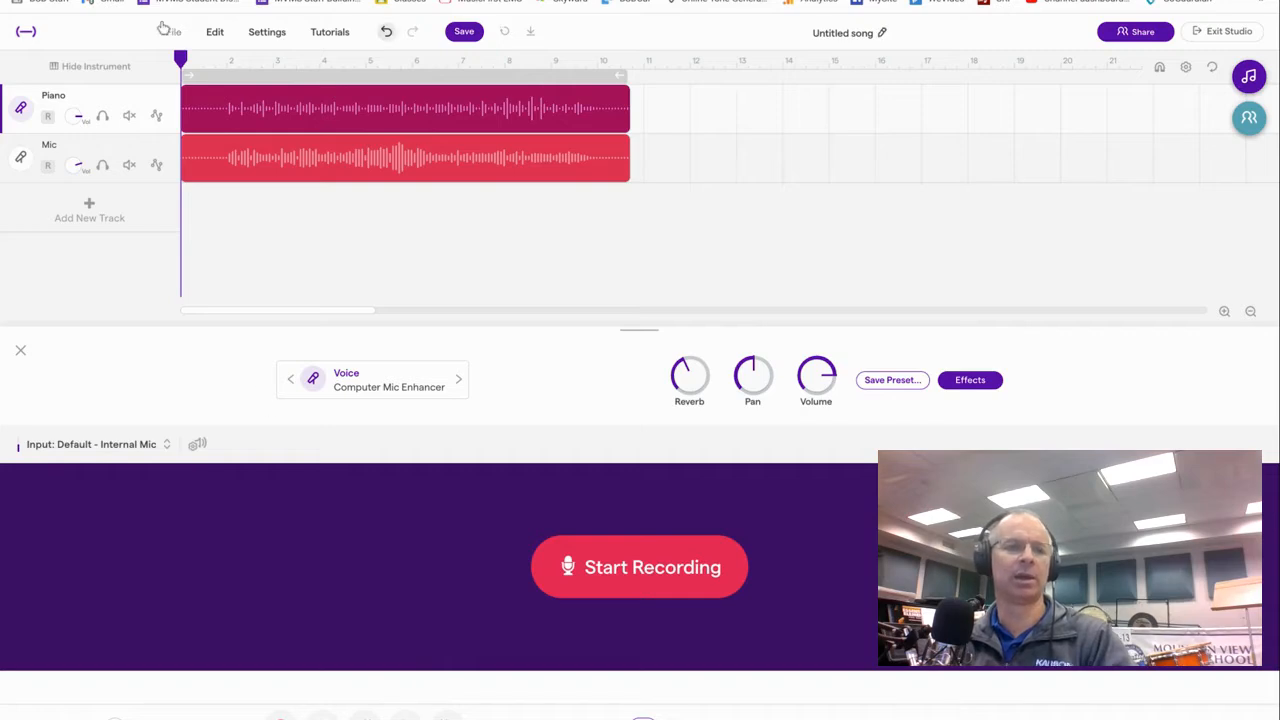
Play back the Piano and Mic tracks from just before measure 2.
left_click(219, 67)
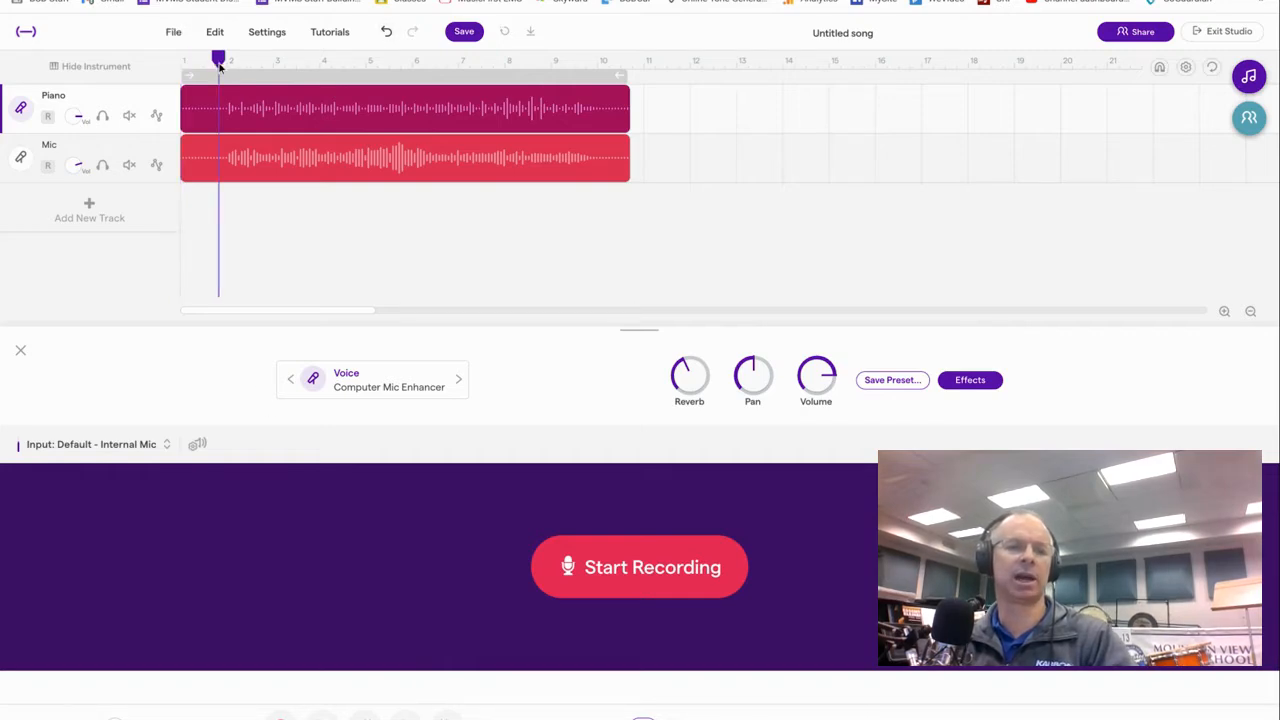
left_click(405, 716)
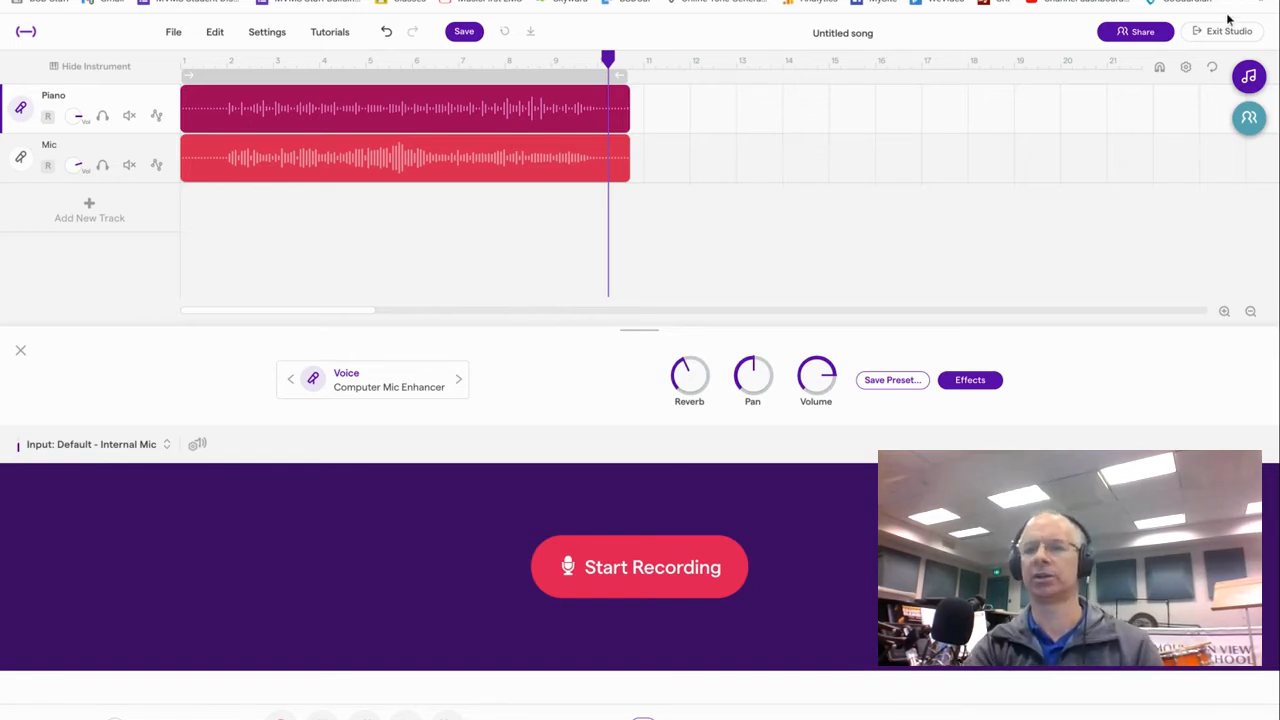
Turn on cycle mode, narrow the cycle region to measure 5 only, and play from its start.
left_click(1213, 68)
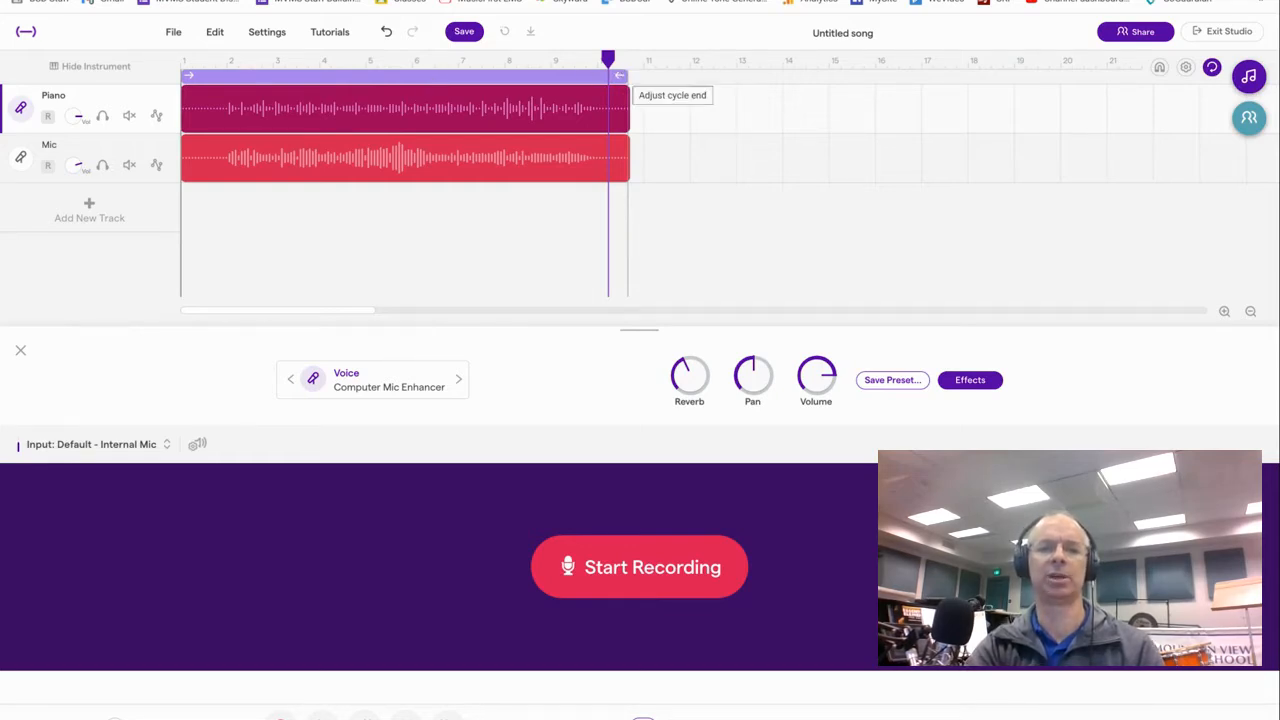
mouse_move(620, 76)
left_mouse_down()
mouse_move(471, 104)
mouse_move(418, 95)
left_mouse_up()
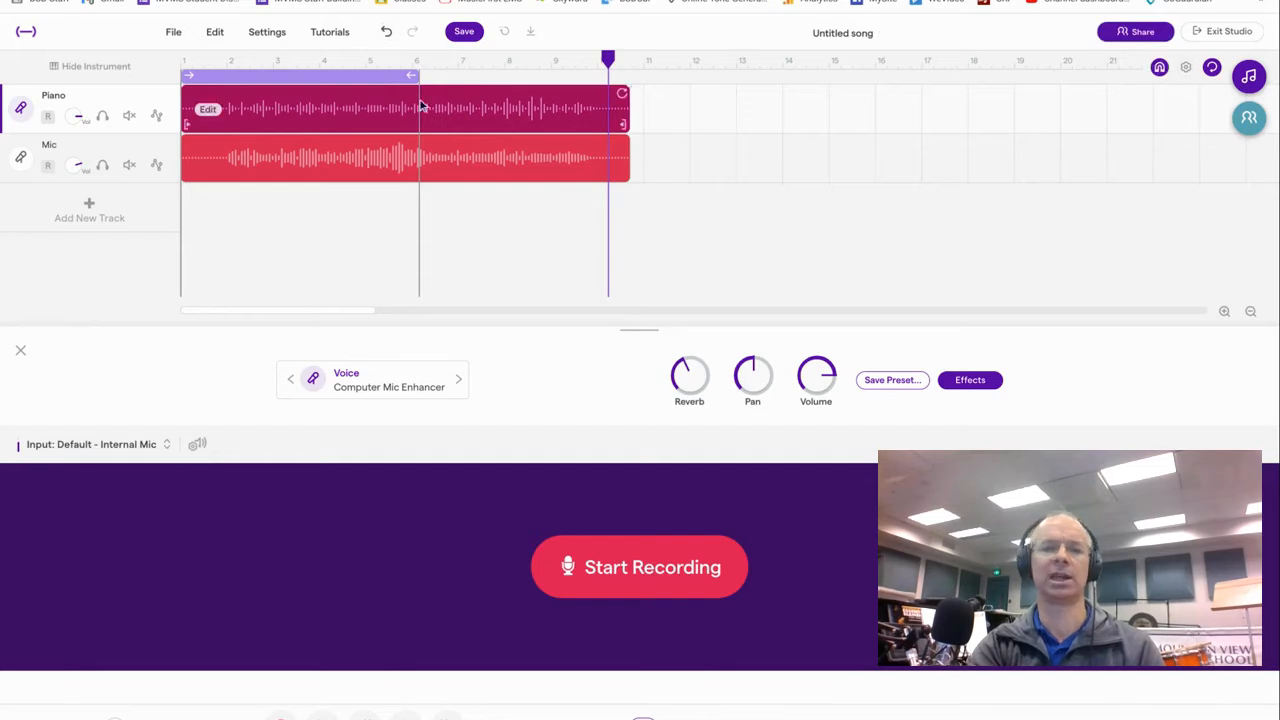
mouse_move(416, 72)
left_mouse_down()
mouse_move(470, 75)
mouse_move(410, 78)
left_mouse_up()
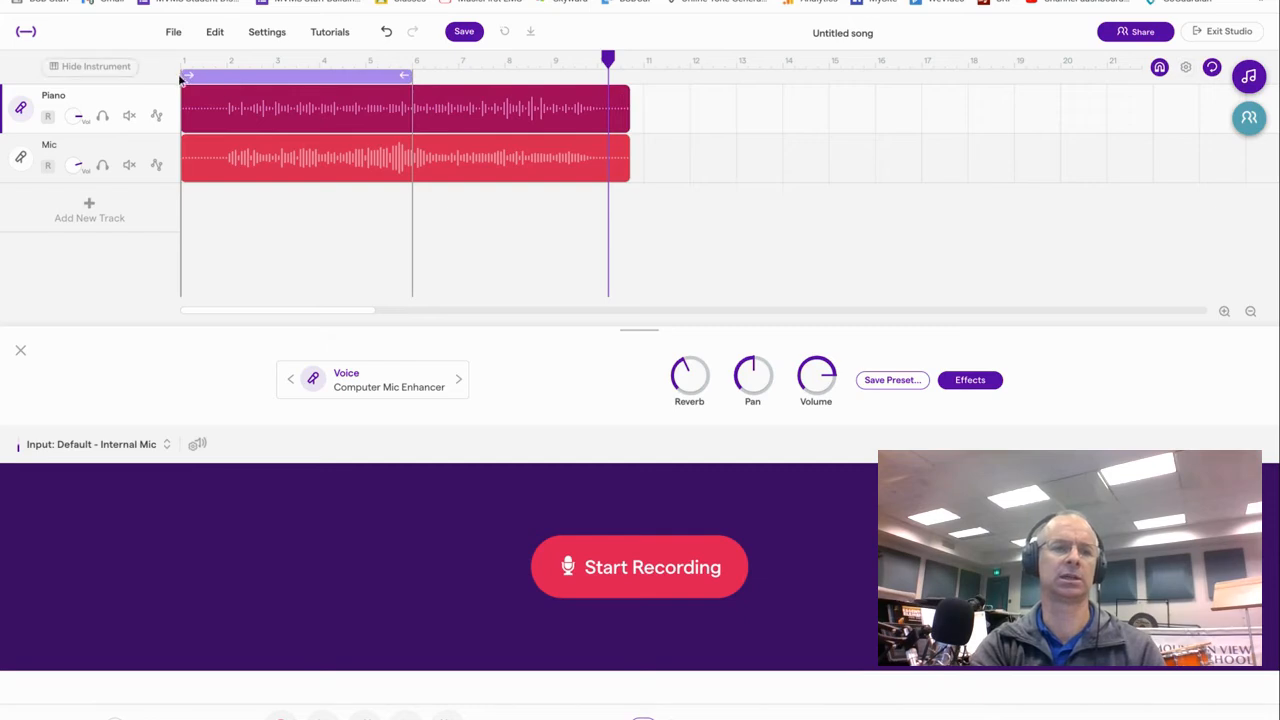
left_click_drag(184, 75, 366, 84)
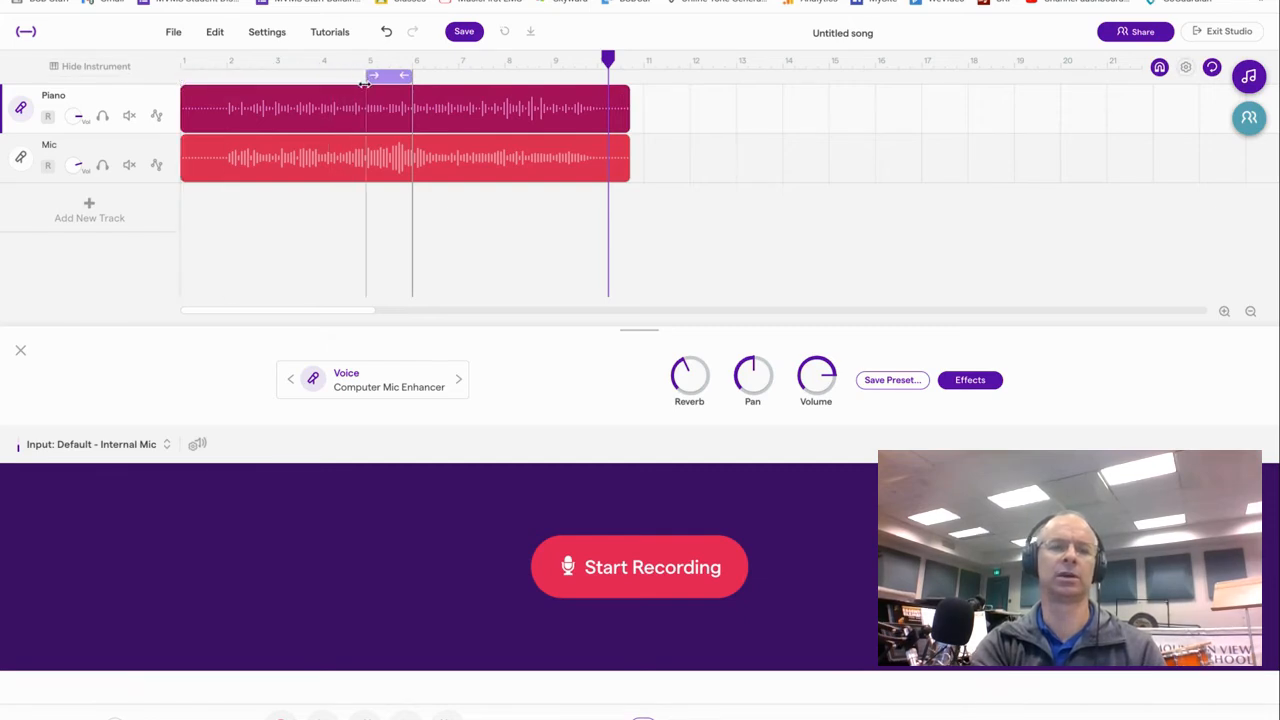
left_click(370, 60)
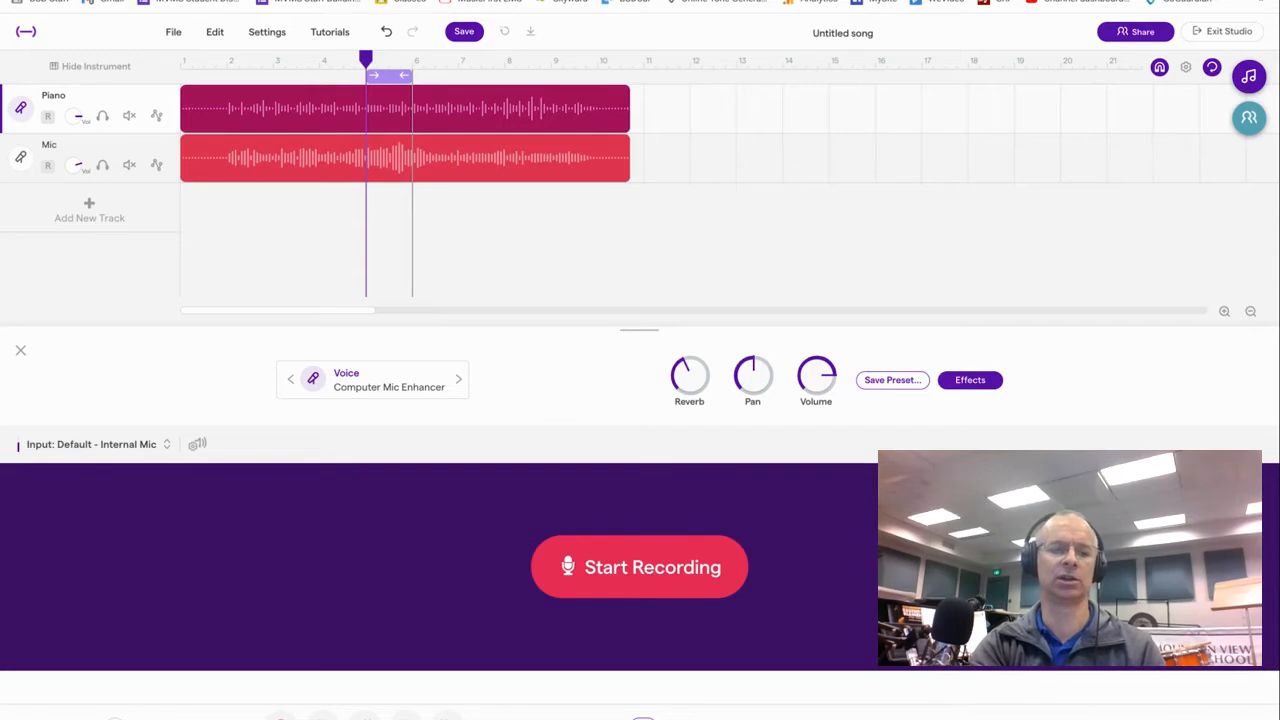
left_click(405, 716)
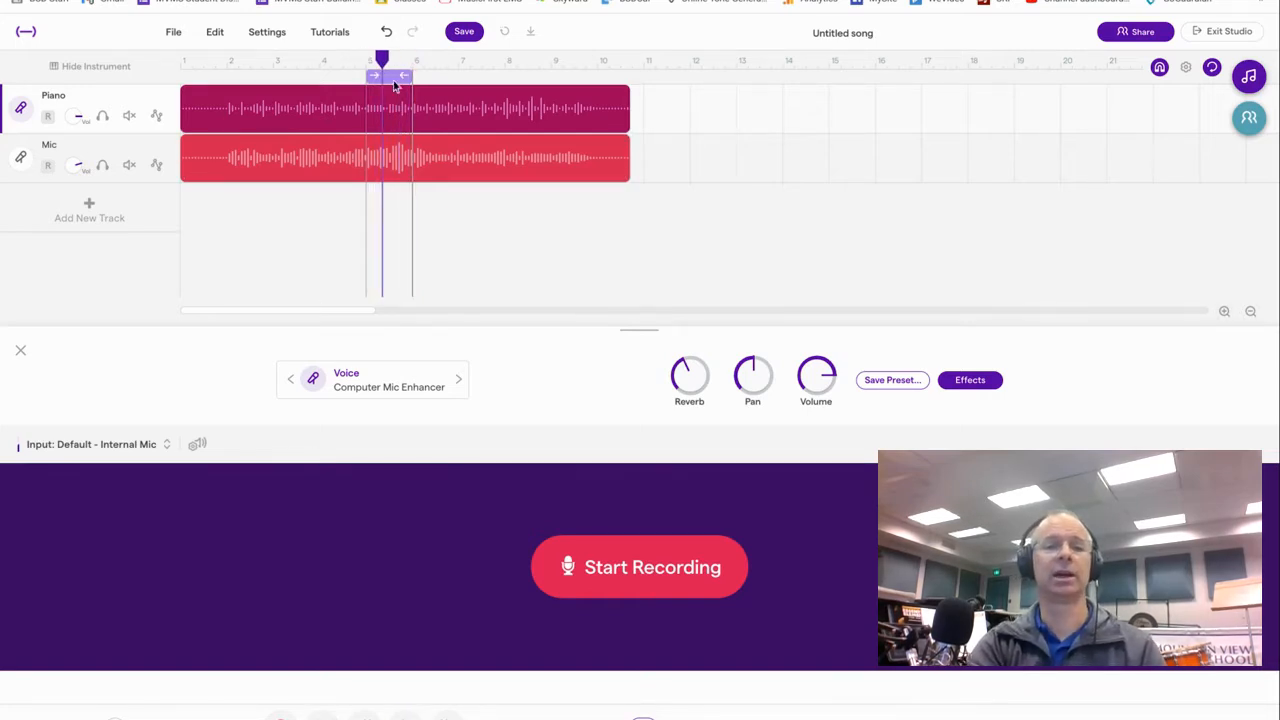
Arm the Mic track and record a punch-in over the cycle region, starting the run-up from measure 3.
left_click(50, 167)
left_click(48, 166)
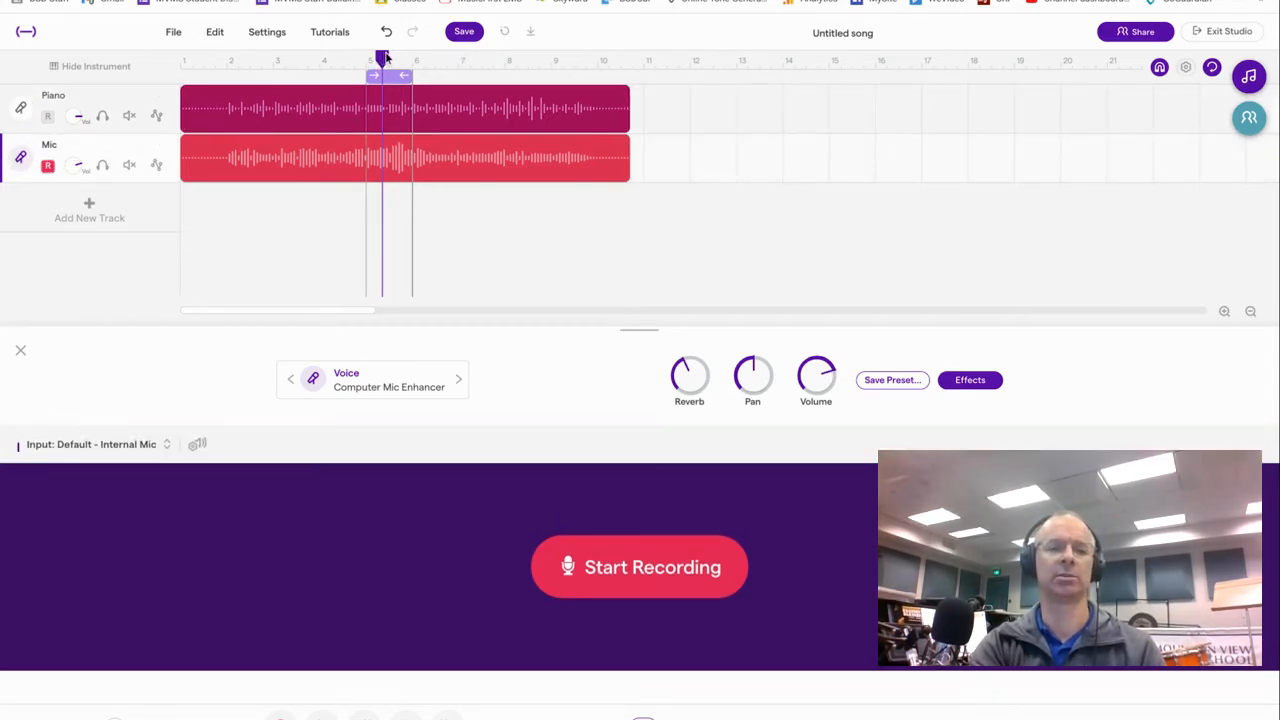
left_click_drag(386, 57, 276, 63)
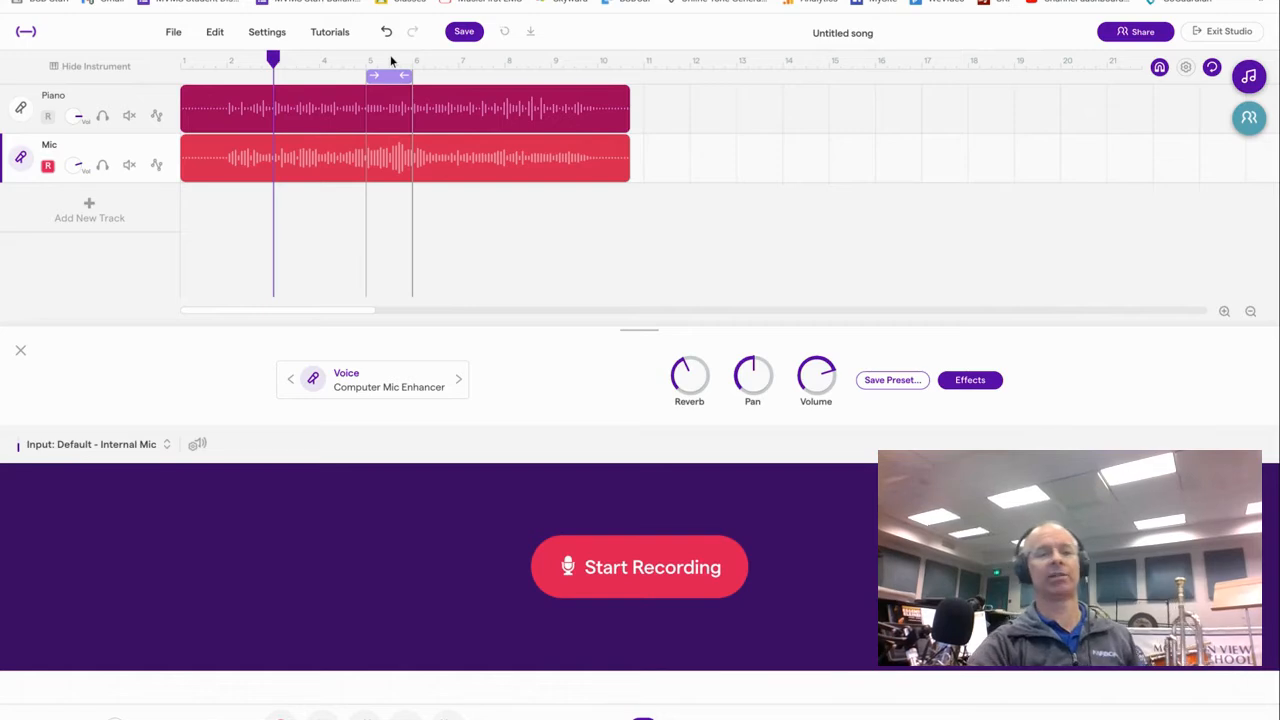
left_click(281, 716)
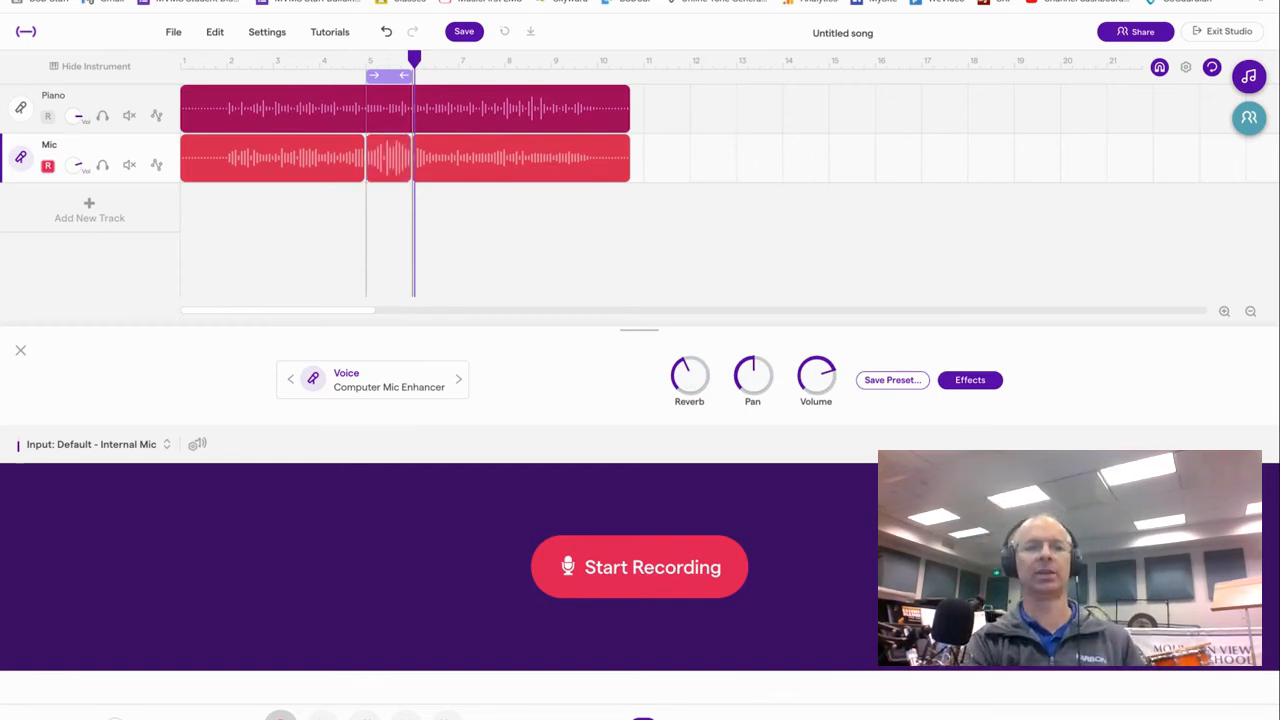
Turn off cycle mode and play back the punched-in recording from the middle of measure 3.
left_click(1211, 67)
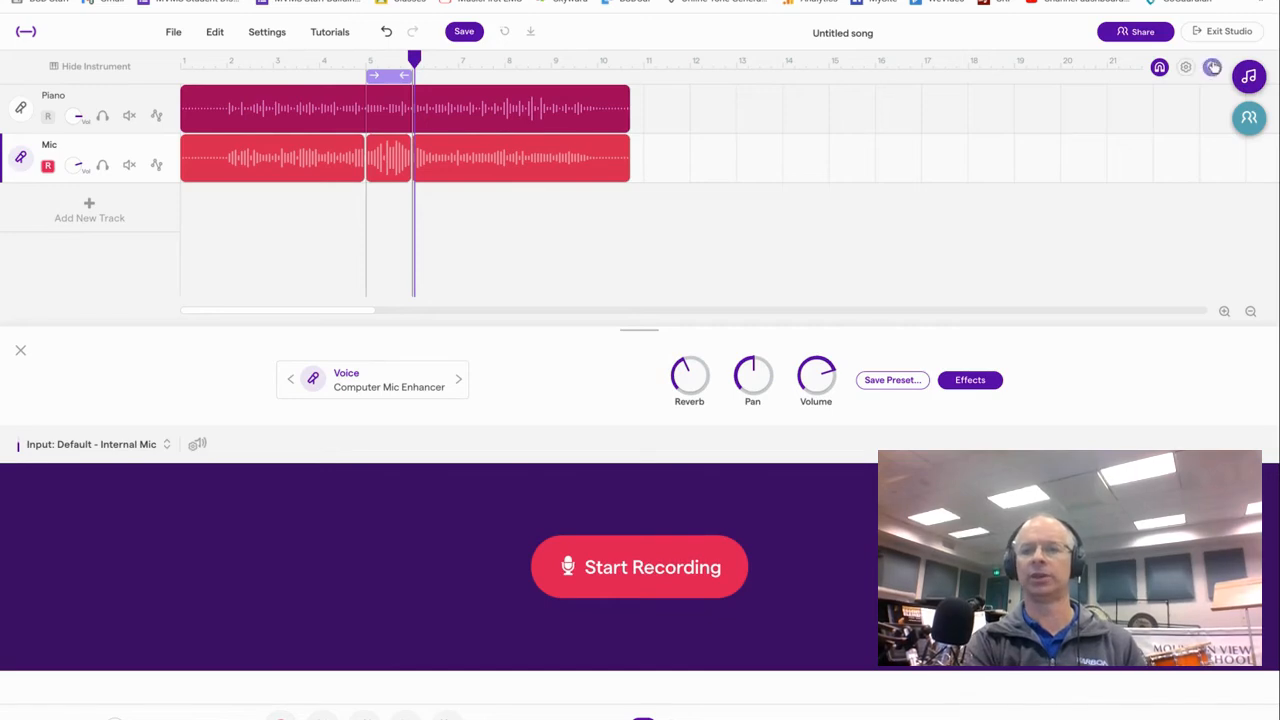
left_click(297, 60)
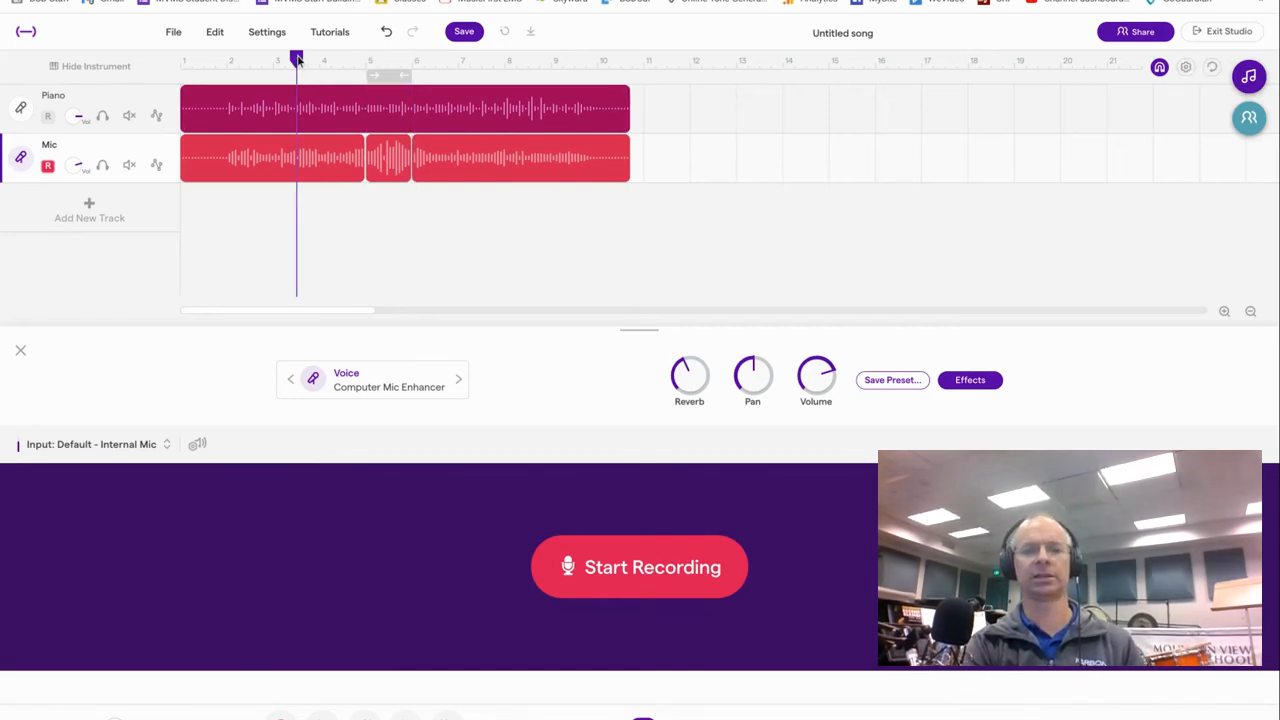
key("space")
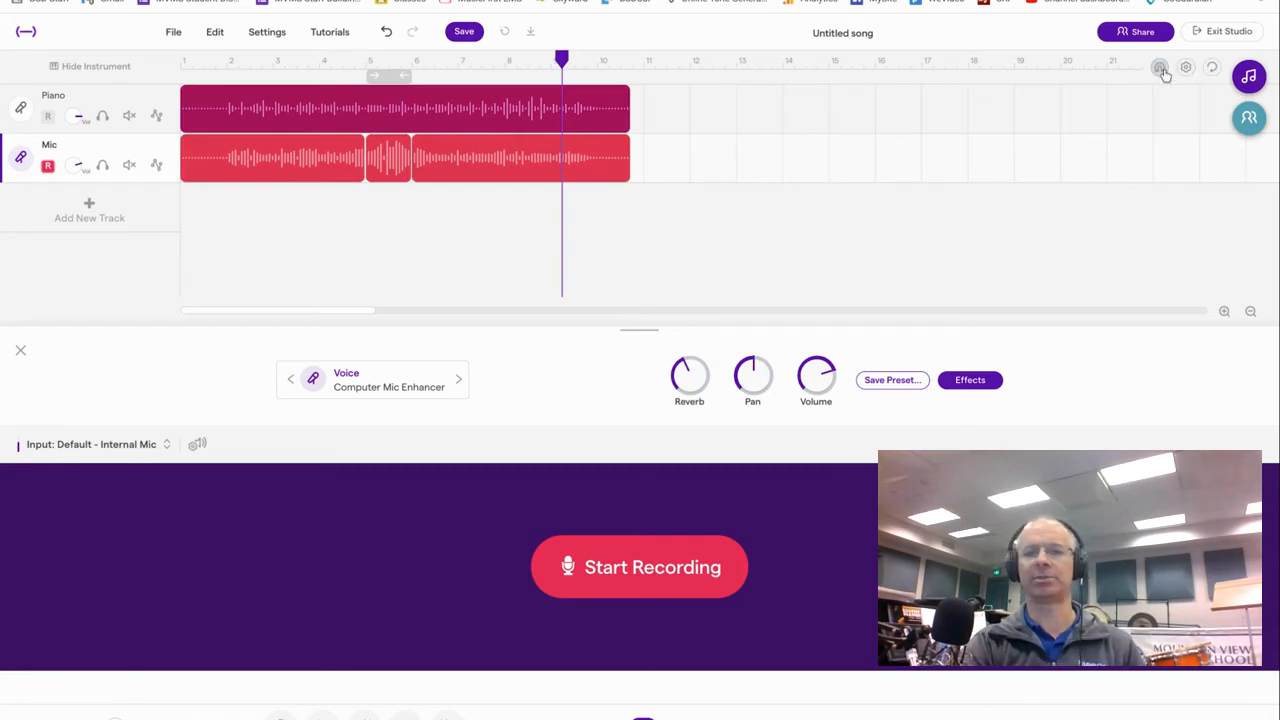
Extend the end of the first Mic clip slightly into measure 5 and play back the transition from measure 4.
left_click(358, 174)
left_click_drag(357, 174, 365, 174)
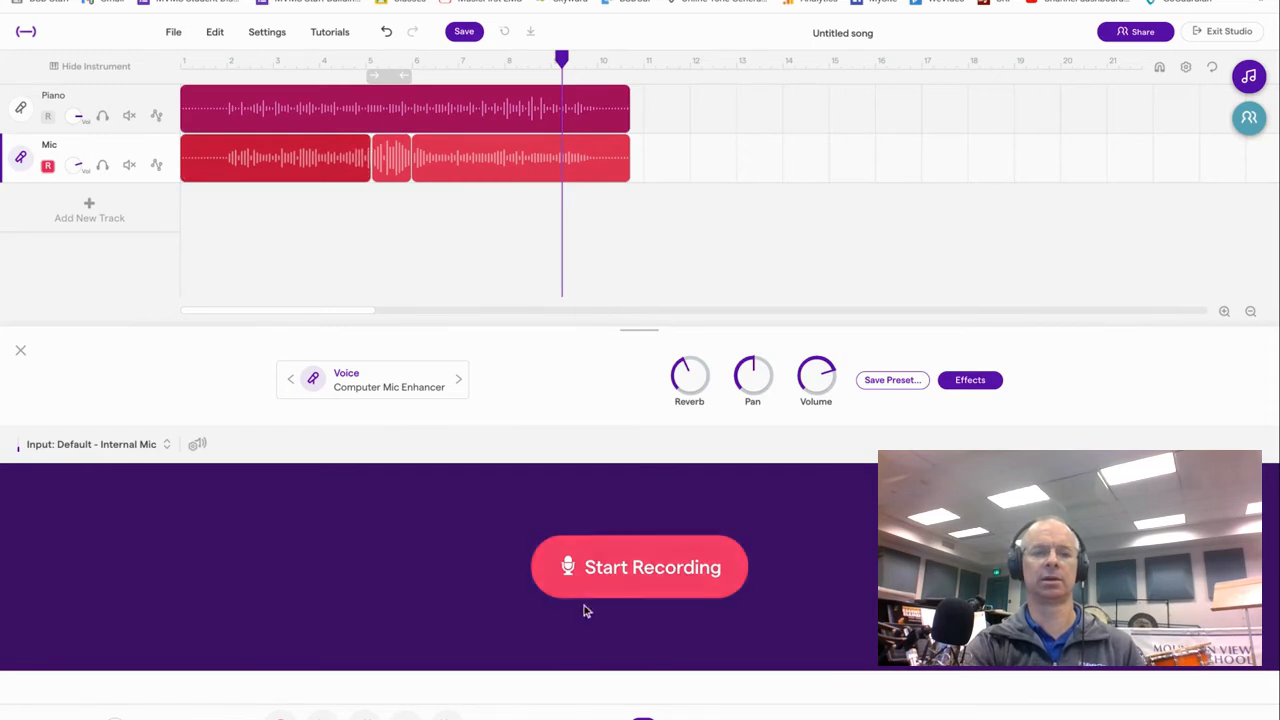
left_click(338, 66)
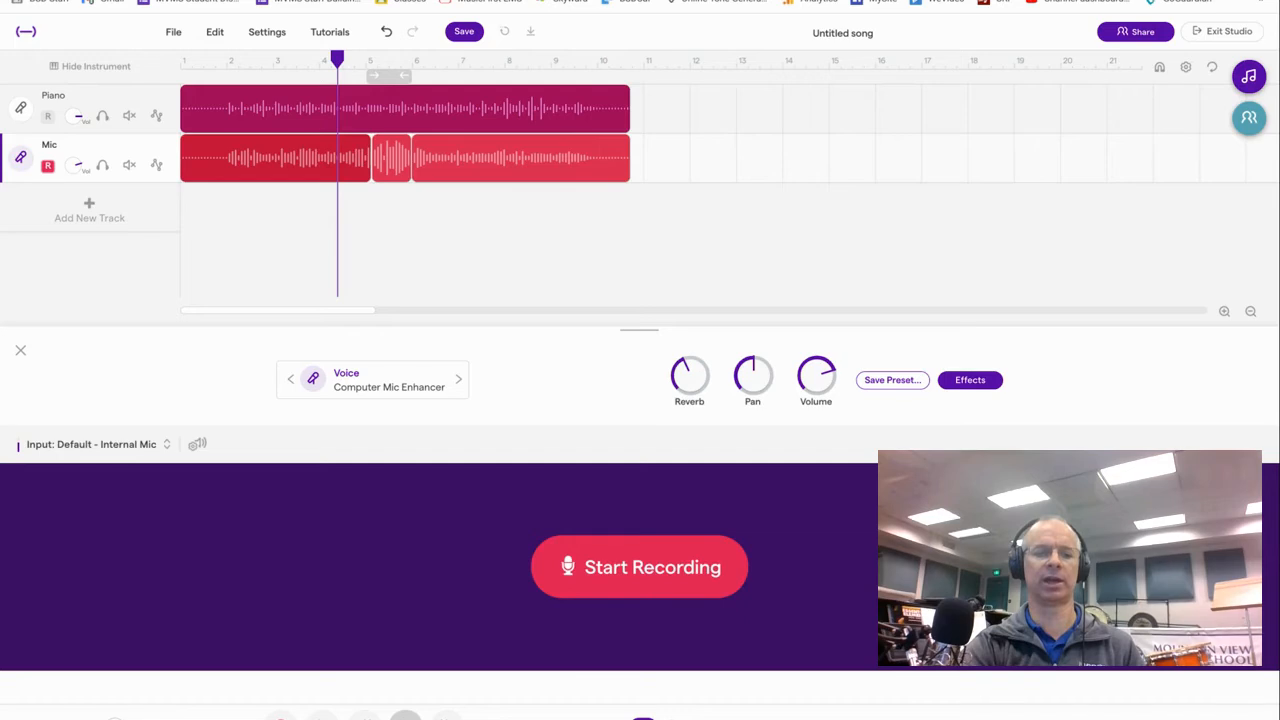
key("space")
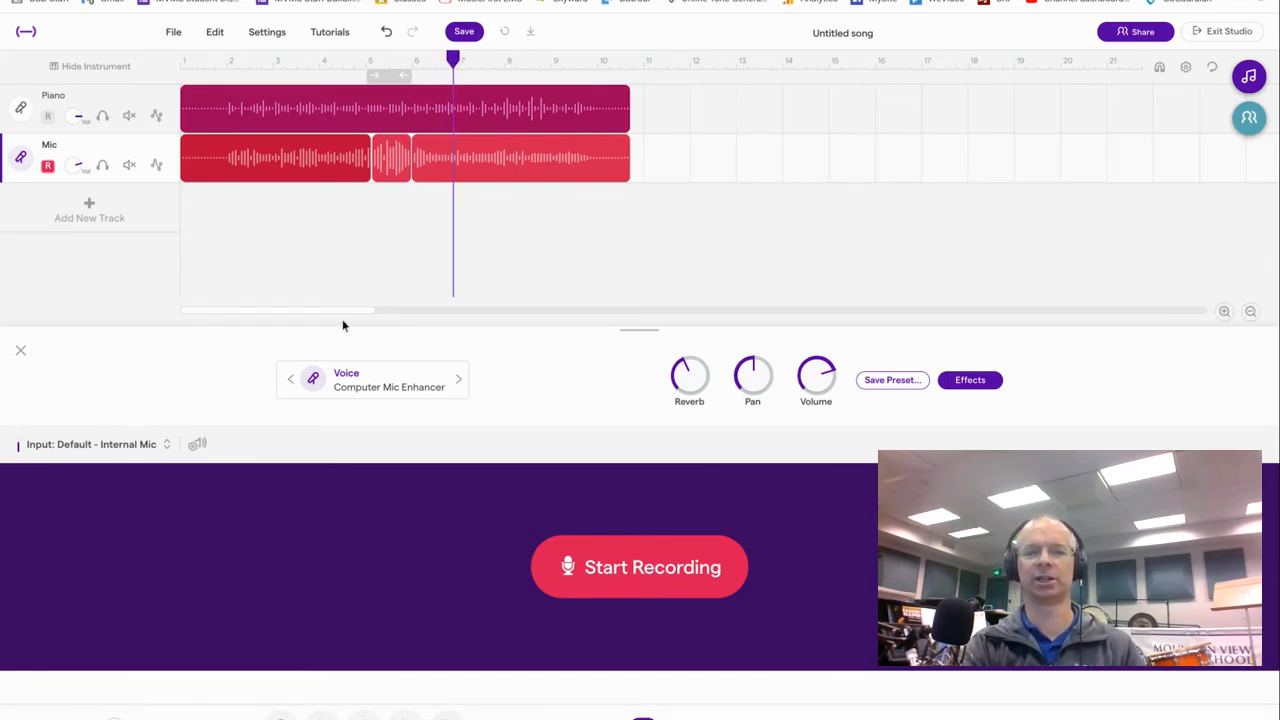
Add a Voice & microphones track and move the short punched-in clip straight down onto it.
left_click(390, 156)
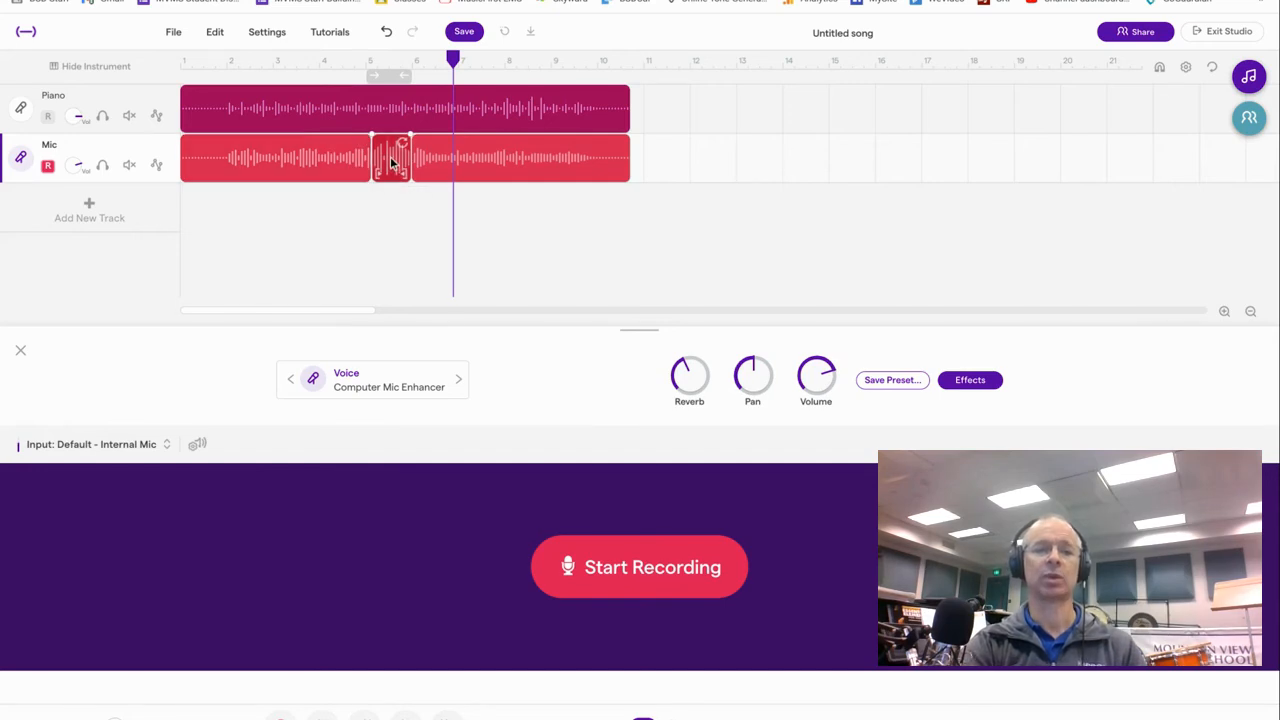
left_click(110, 220)
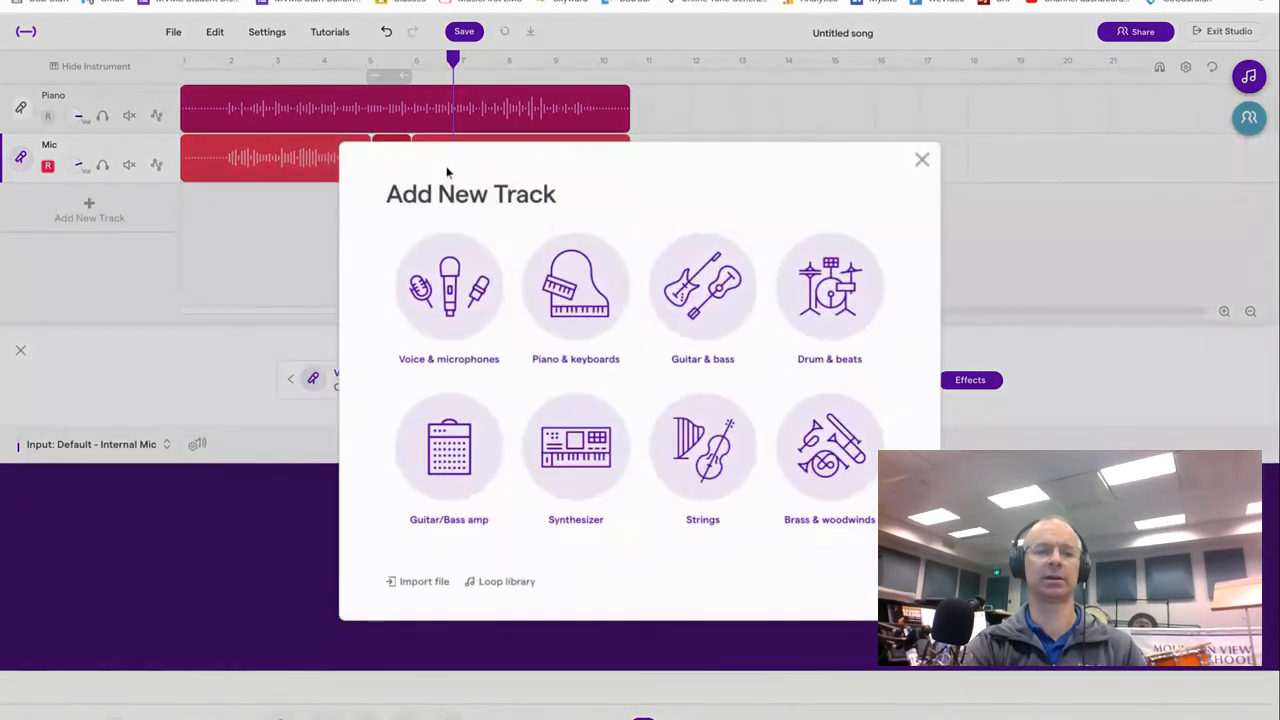
left_click(449, 285)
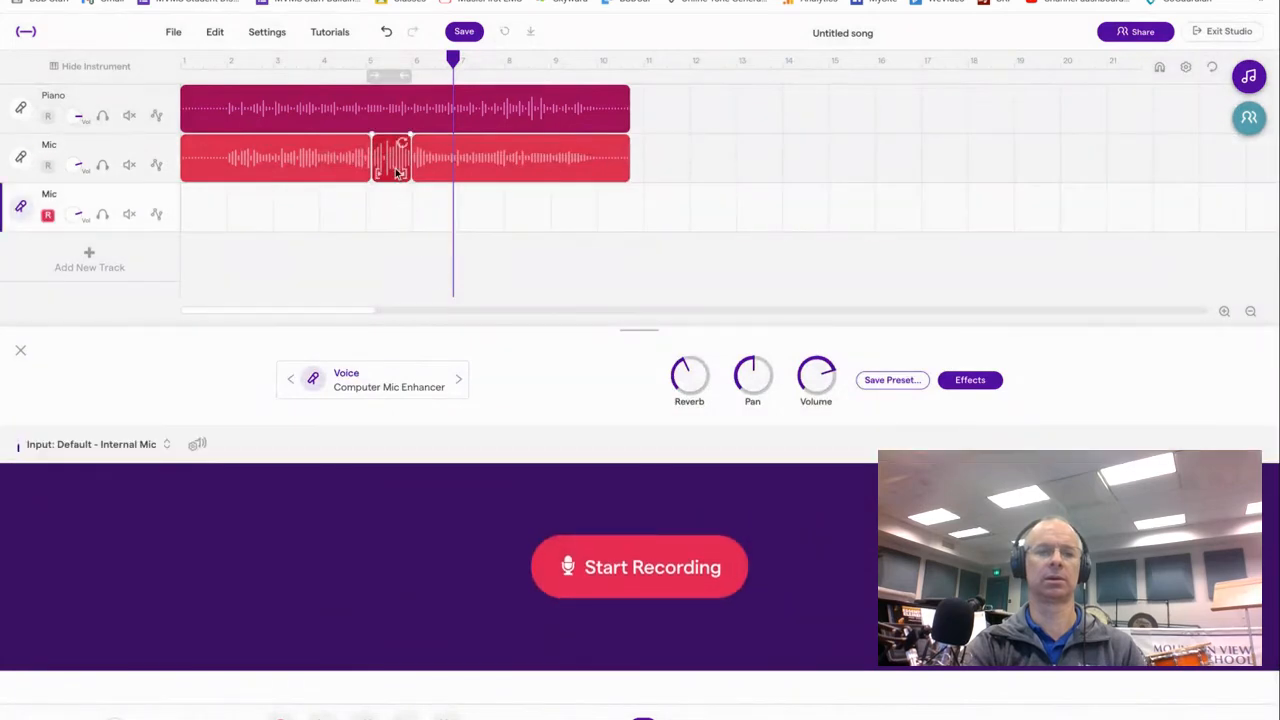
left_click_drag(395, 158, 398, 214)
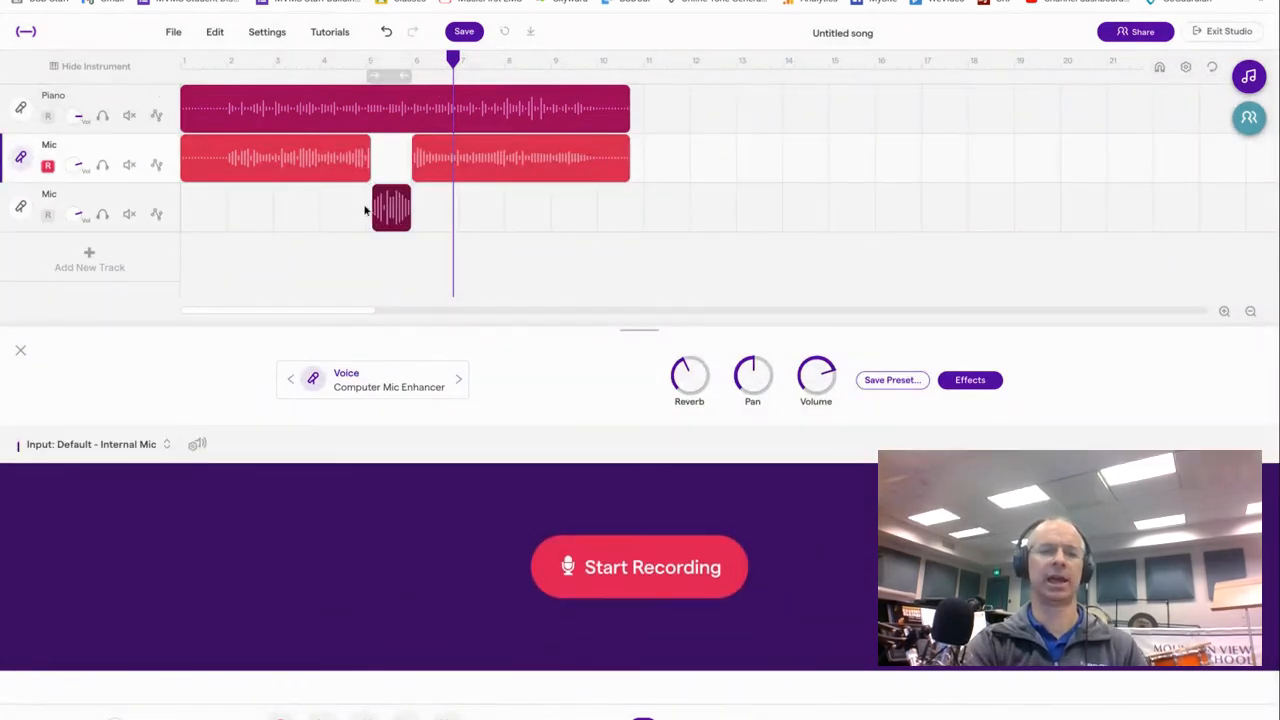
Fade in the punched-in clip, fade out the first Mic clip, and extend their adjoining edges to overlap near measure 5.
left_click(374, 188)
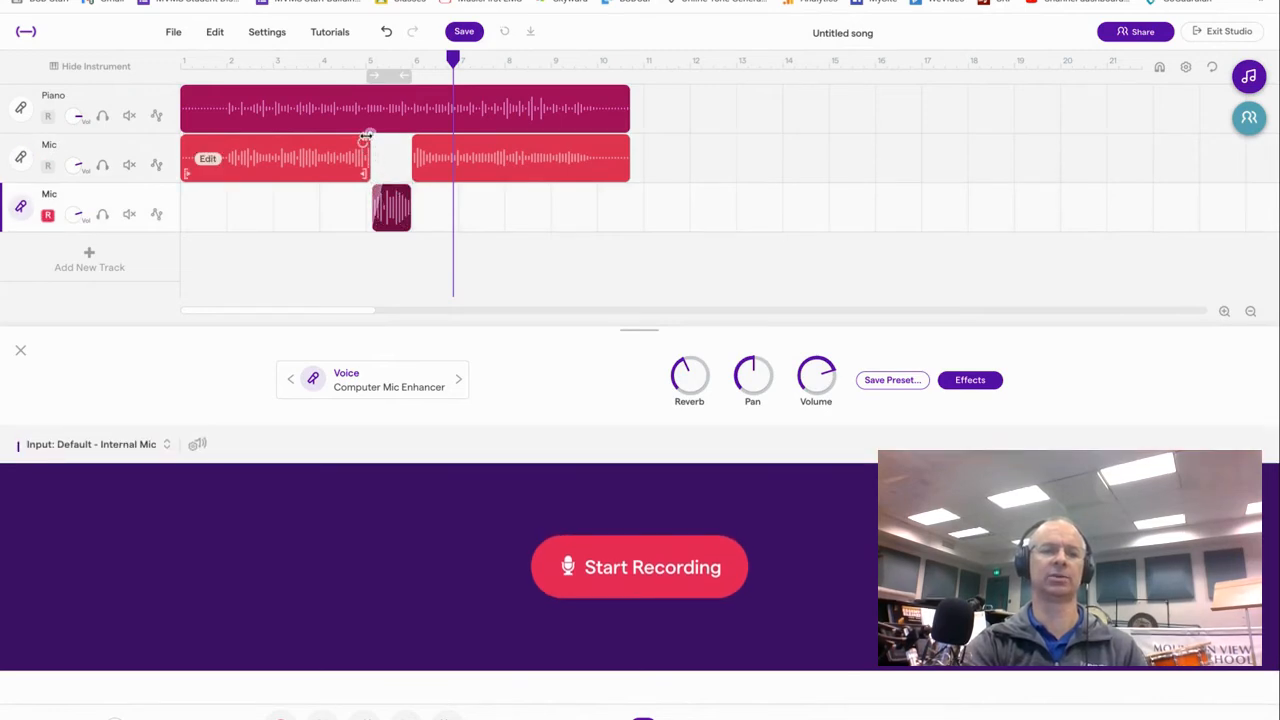
left_click(363, 140)
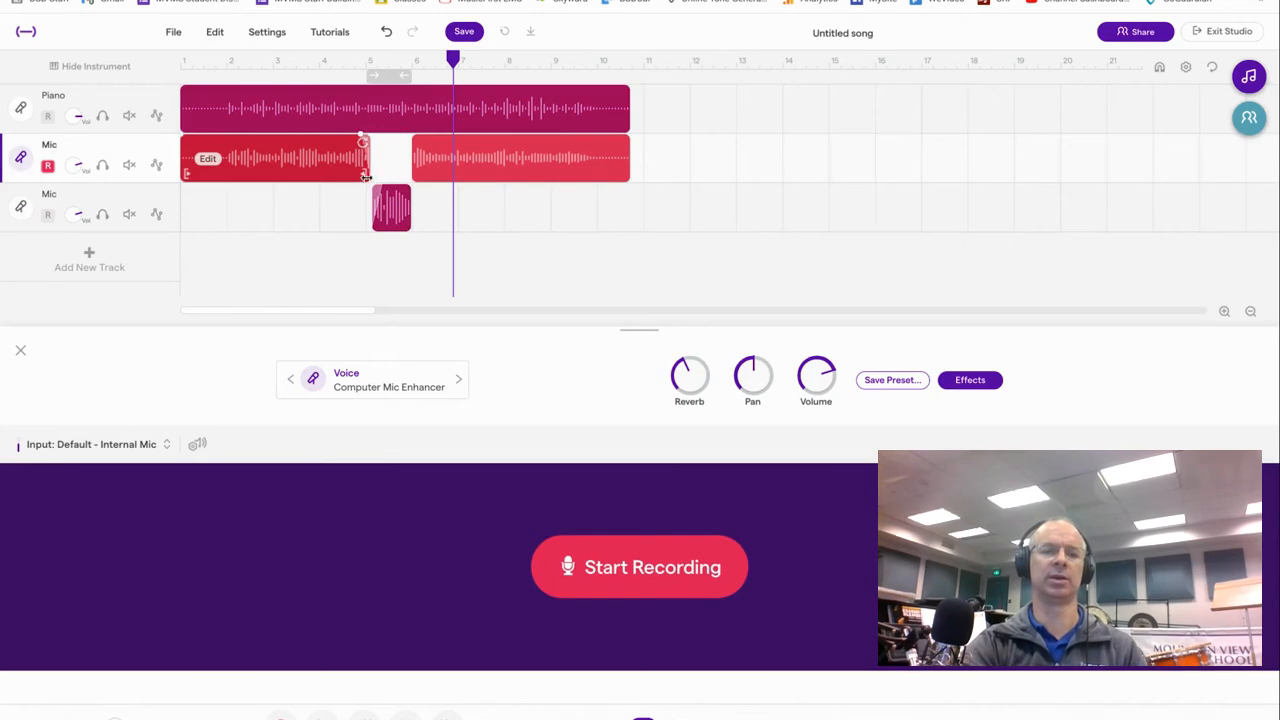
left_click_drag(363, 176, 376, 177)
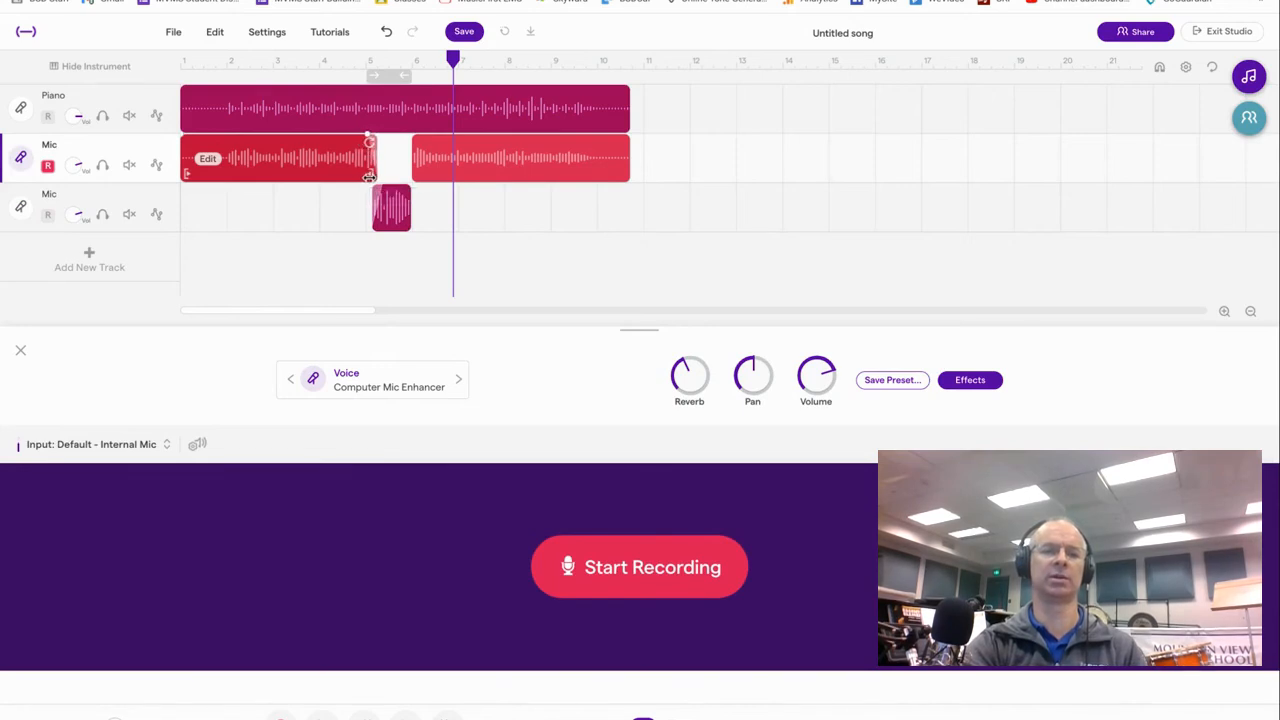
left_click(373, 220)
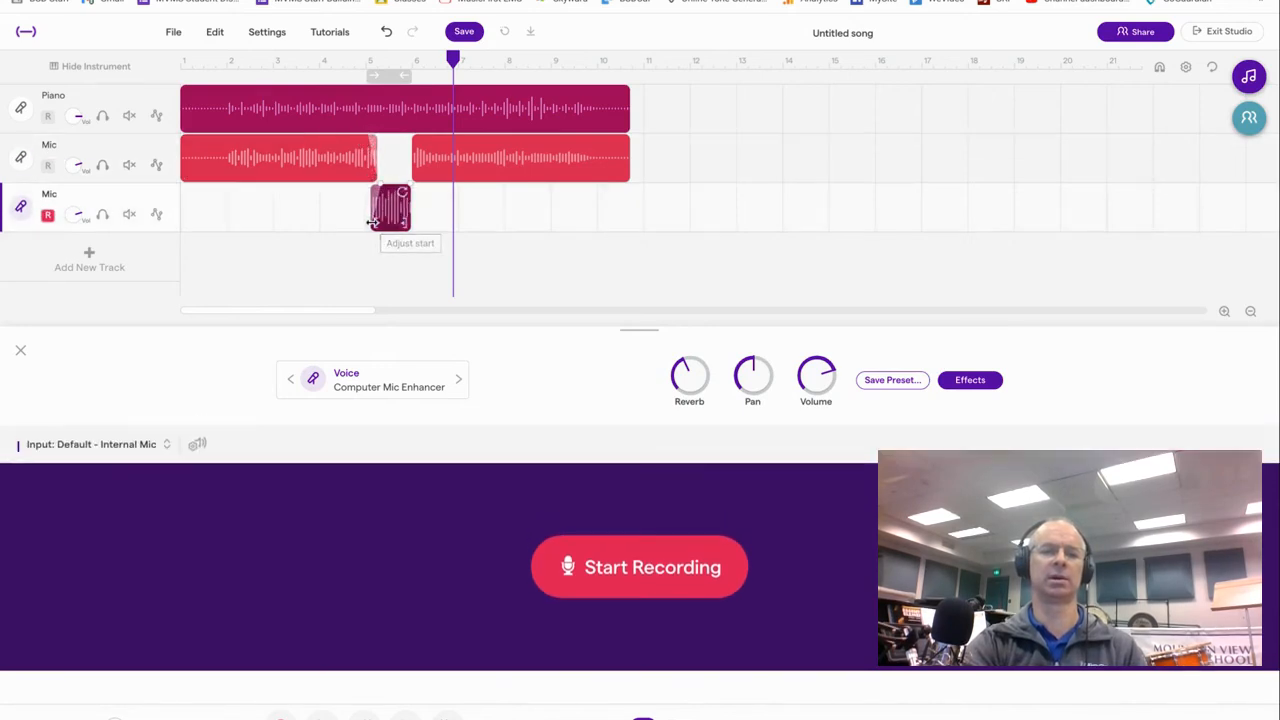
Play back the crossfaded punch-in from just before measure 4.
left_click(316, 62)
key("space")
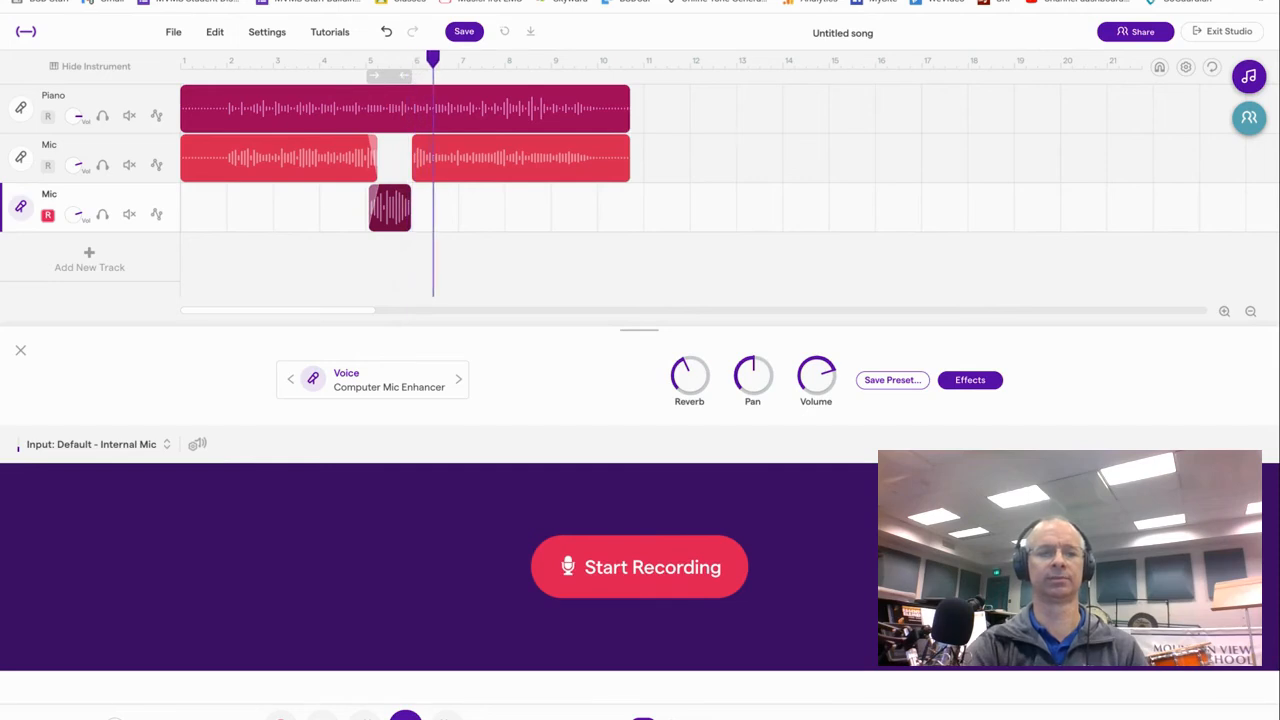
key("space")
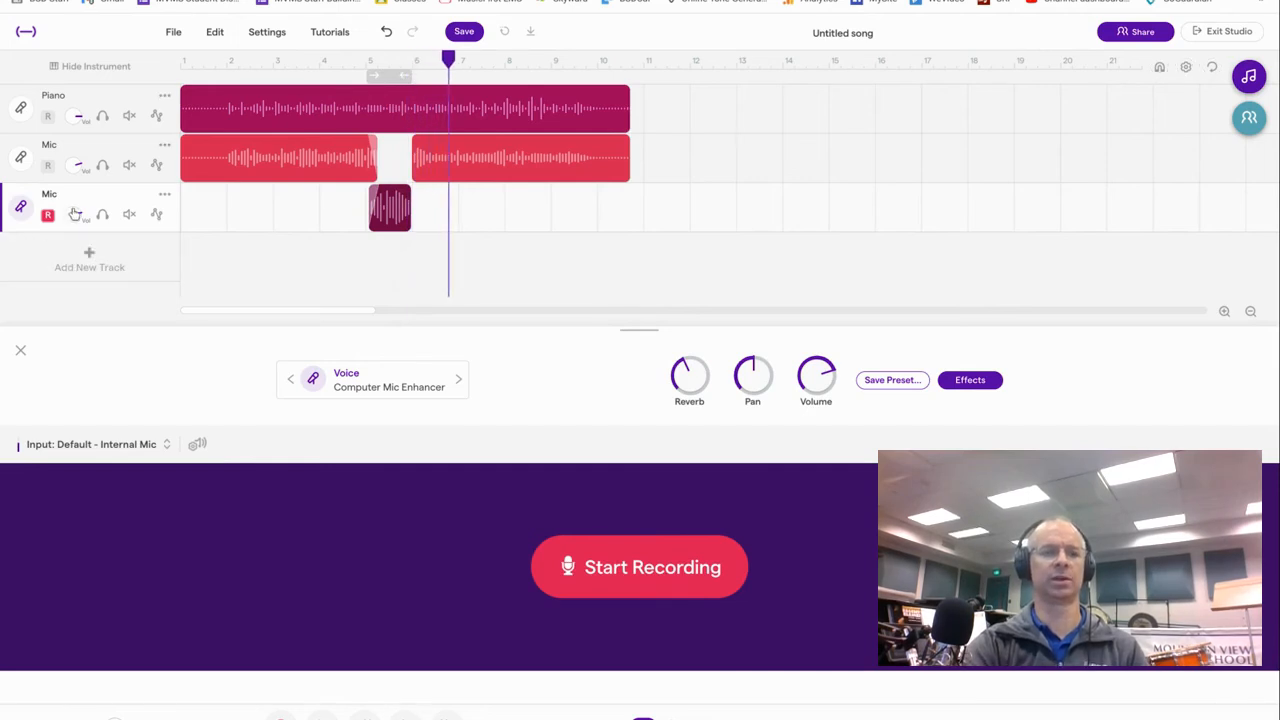
Lower the volume of the new Mic track and play back the mix from just before measure 4.
left_click_drag(78, 215, 78, 246)
left_click(315, 62)
key("space")
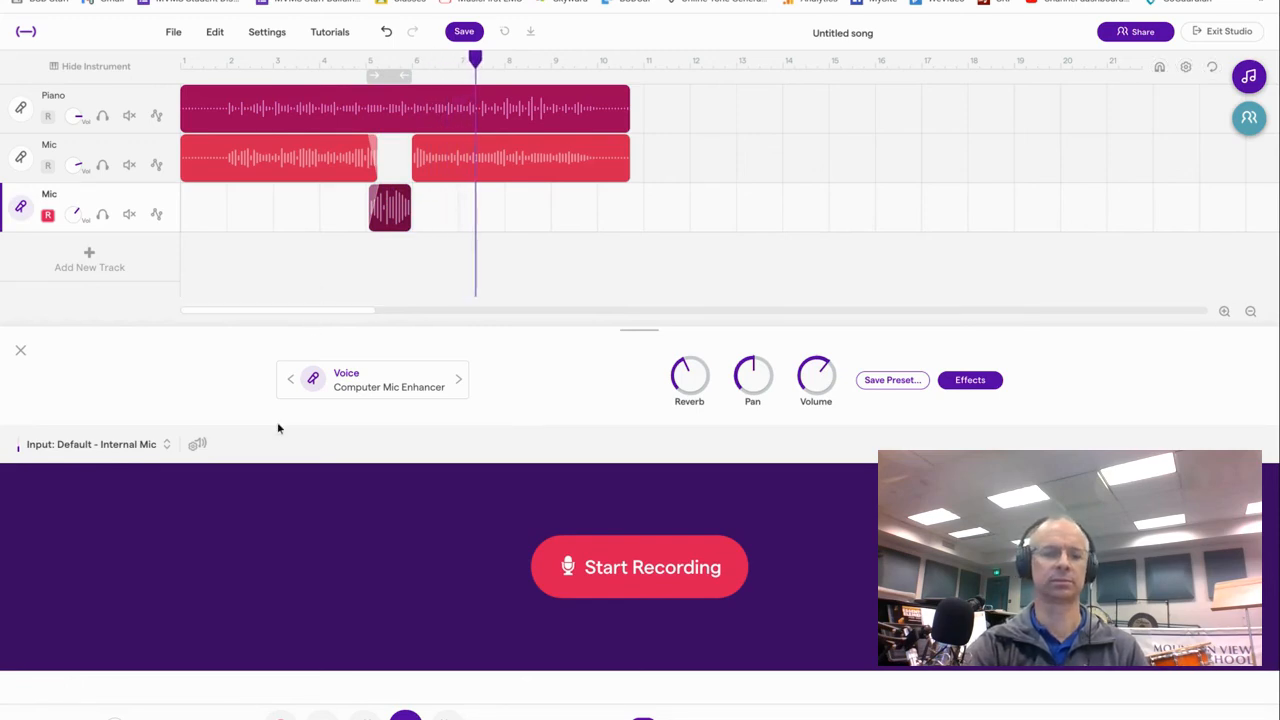
left_click(322, 716)
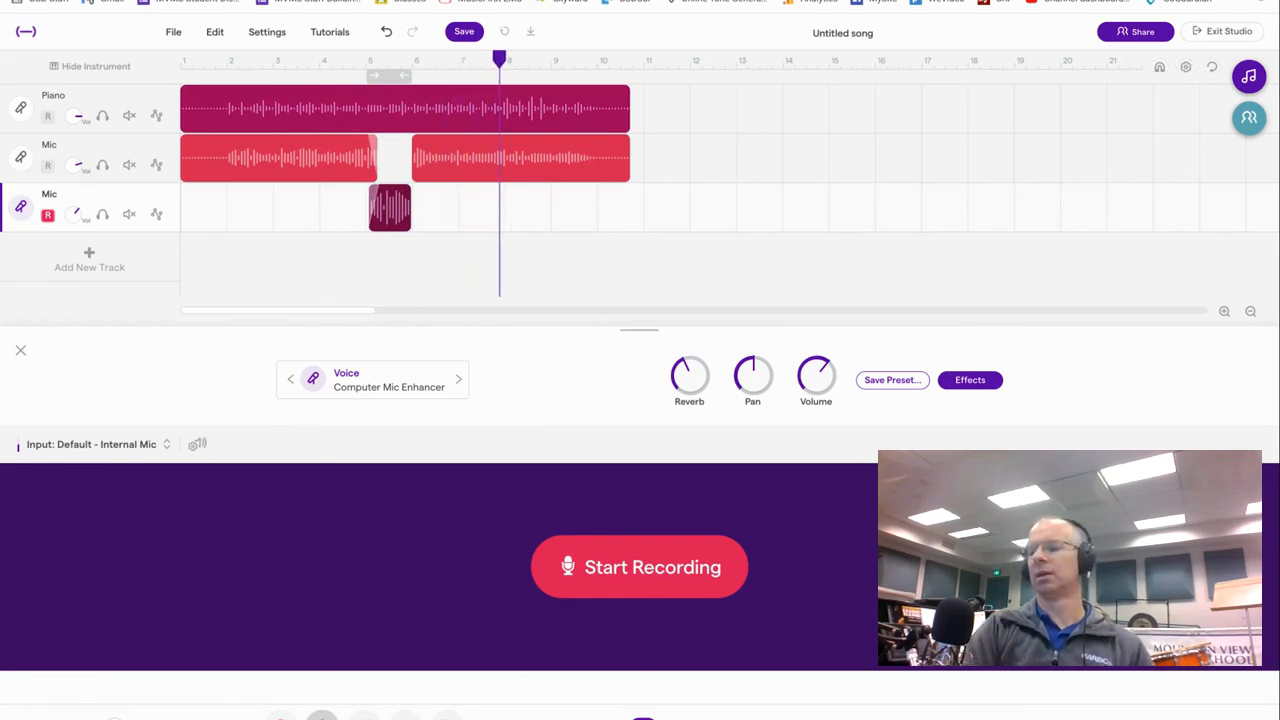